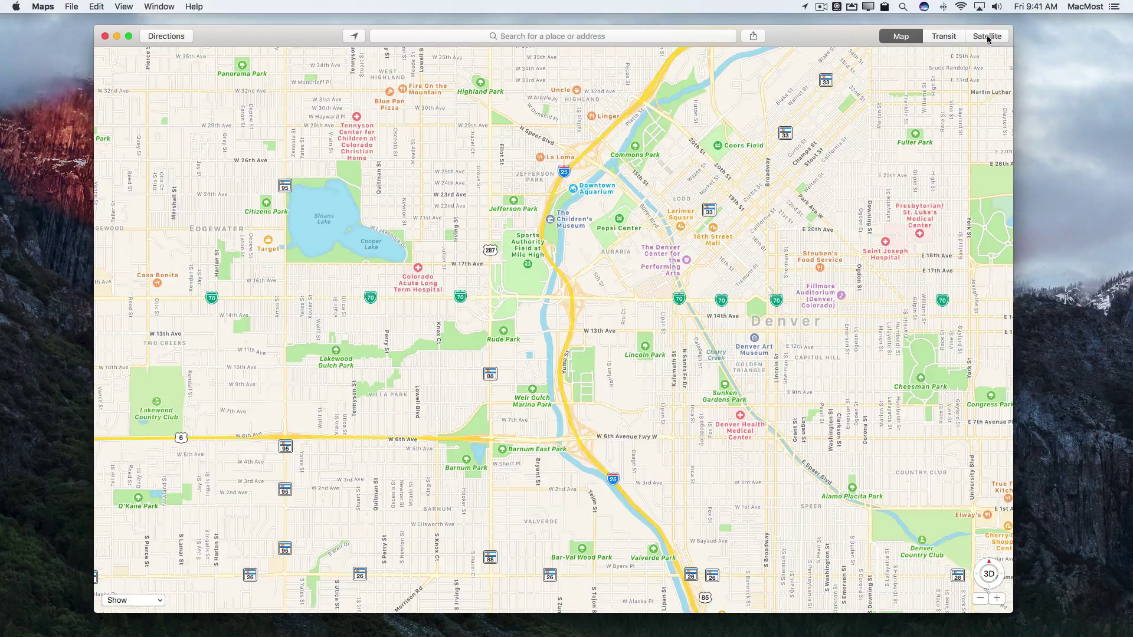
Switch the Denver map to Transit view, show the current location, and open Union Station's callout.
left_click(942, 38)
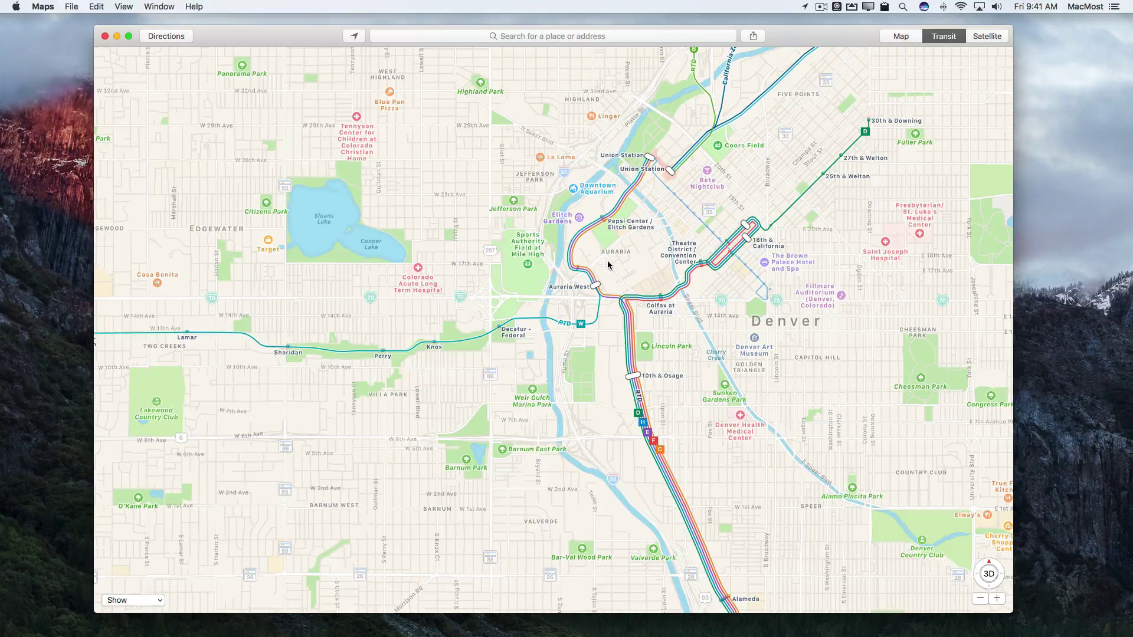
key("super+l")
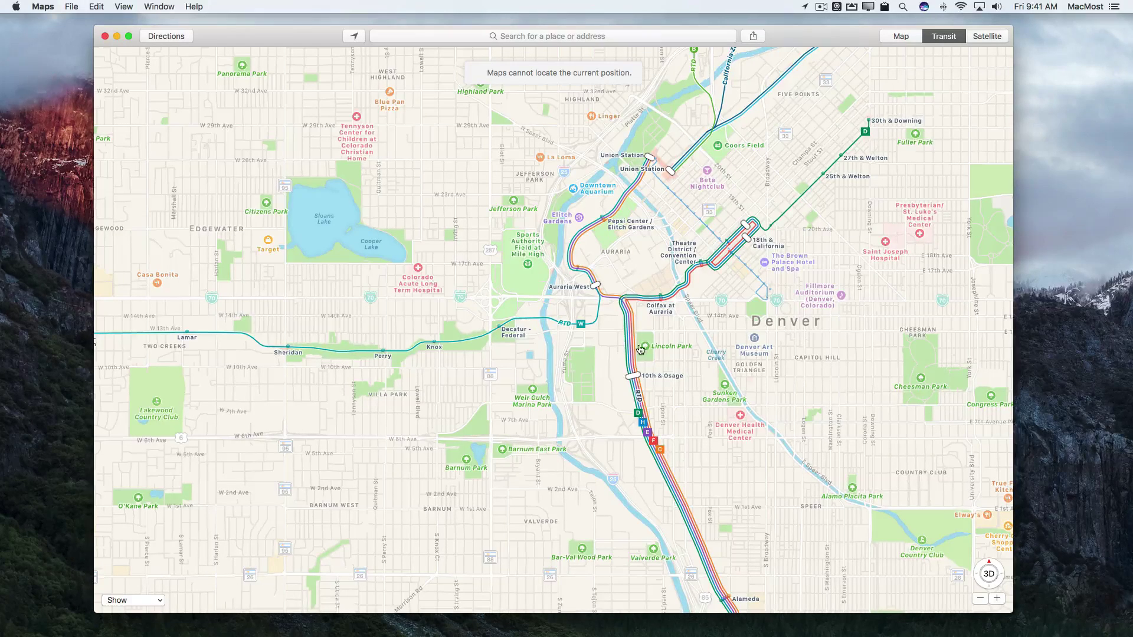
left_click(650, 159)
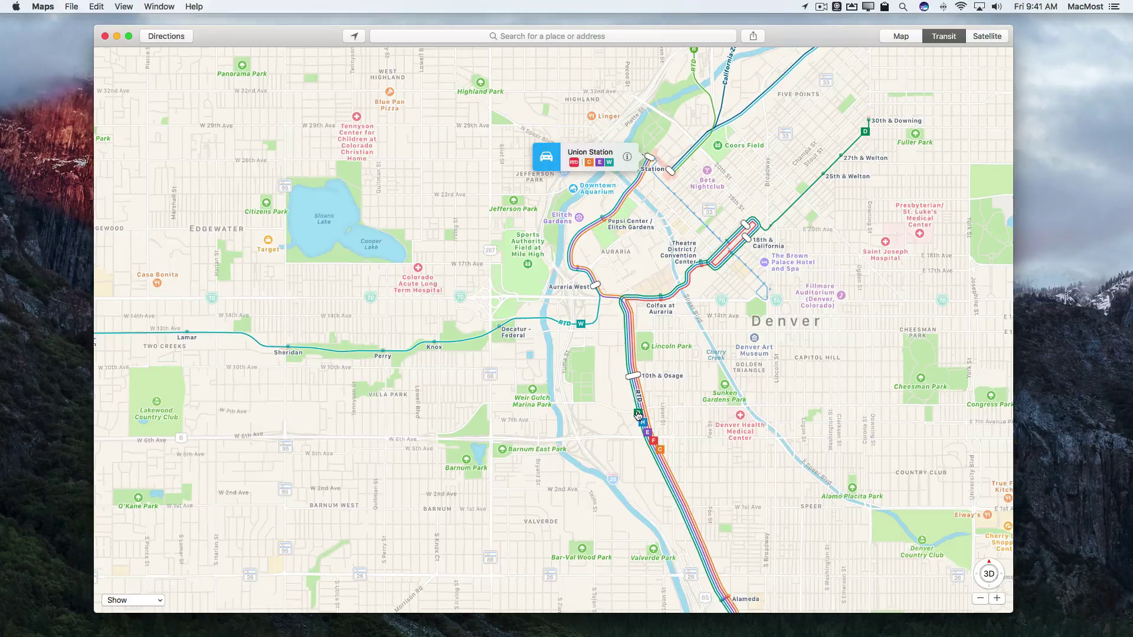
Check the rail corridor's lines, then open Union Station's departures for C Mineral, E Lincoln and W Golden.
left_click(638, 416)
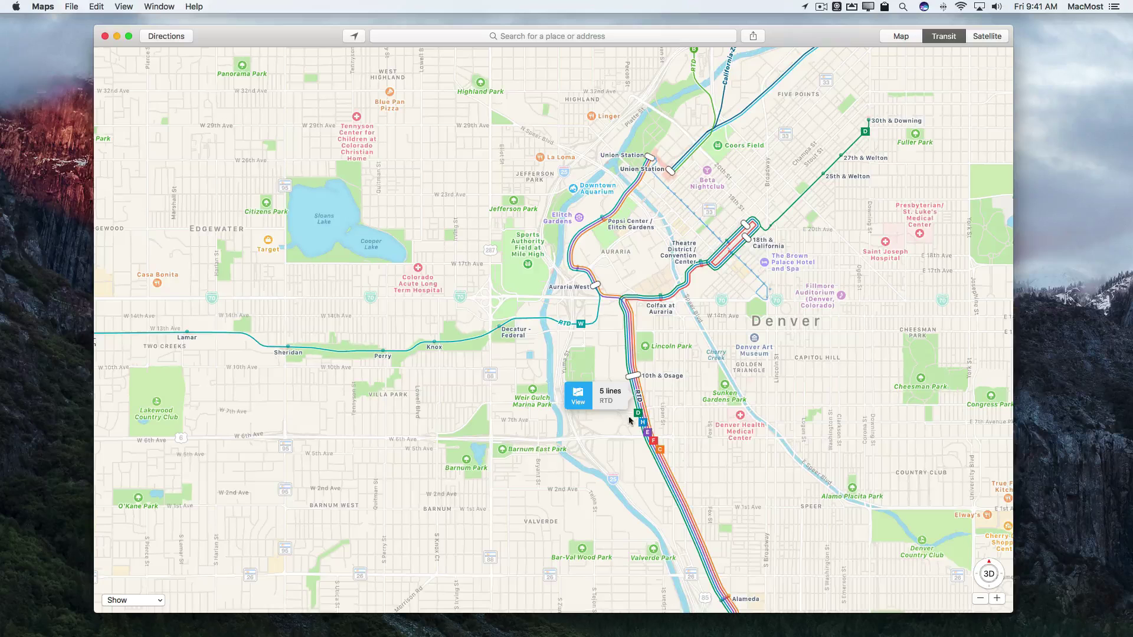
left_click(641, 160)
left_click(610, 167)
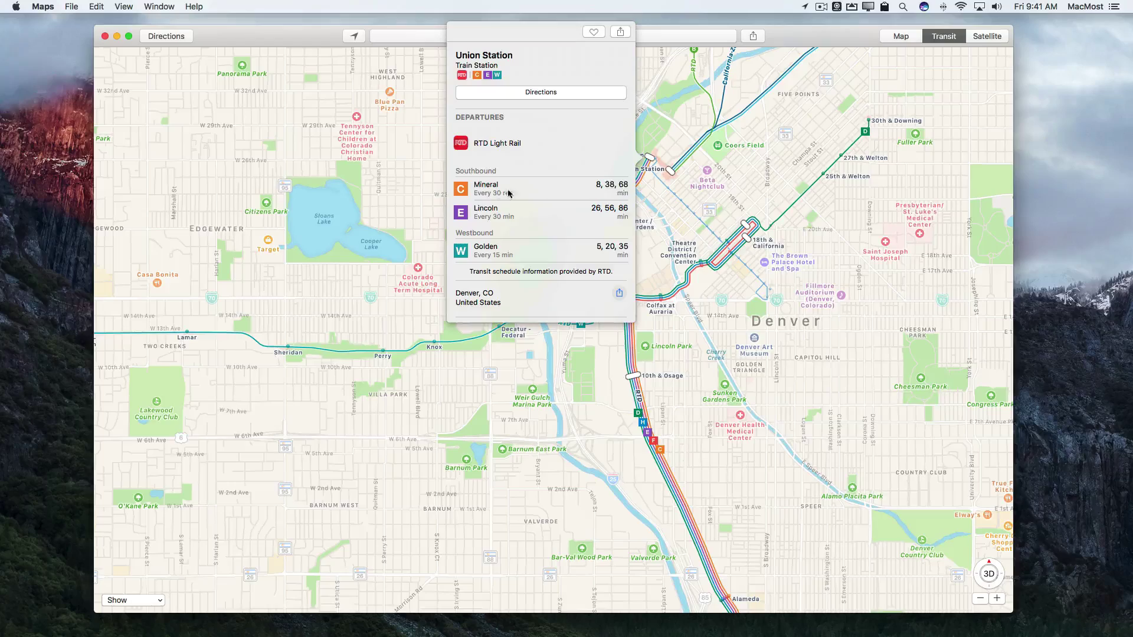
View the Mineral-bound C Line from Union Station's departures, then return to the full transit map.
left_click(465, 192)
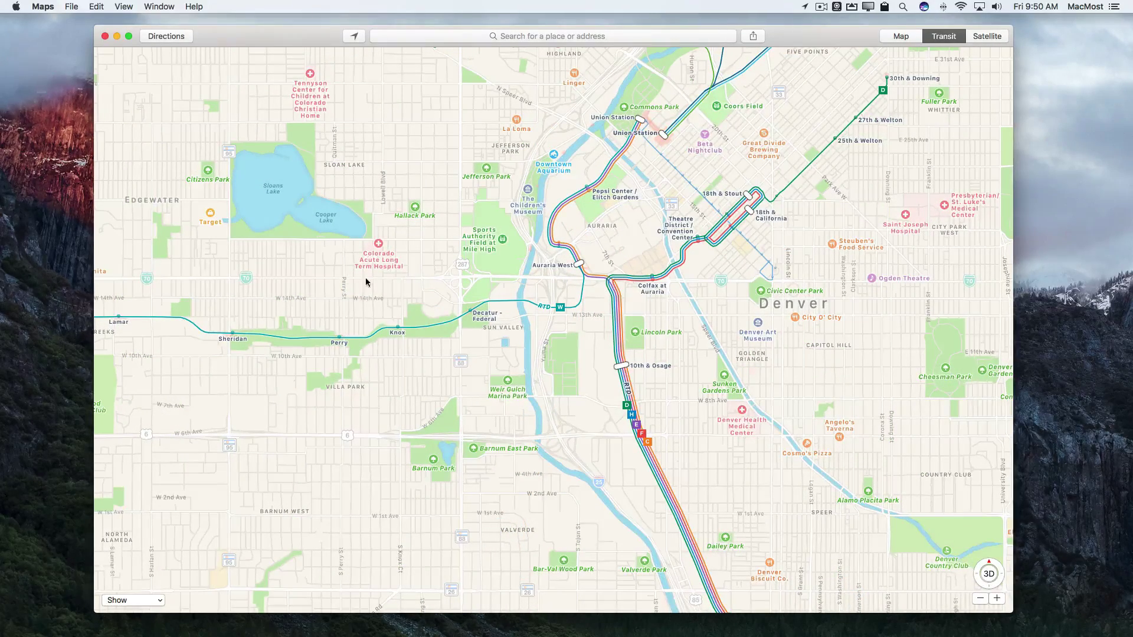
Pan west toward Red Rocks and zoom in on Green Mountain until bus stops appear.
scroll(366, 282, "left", 10)
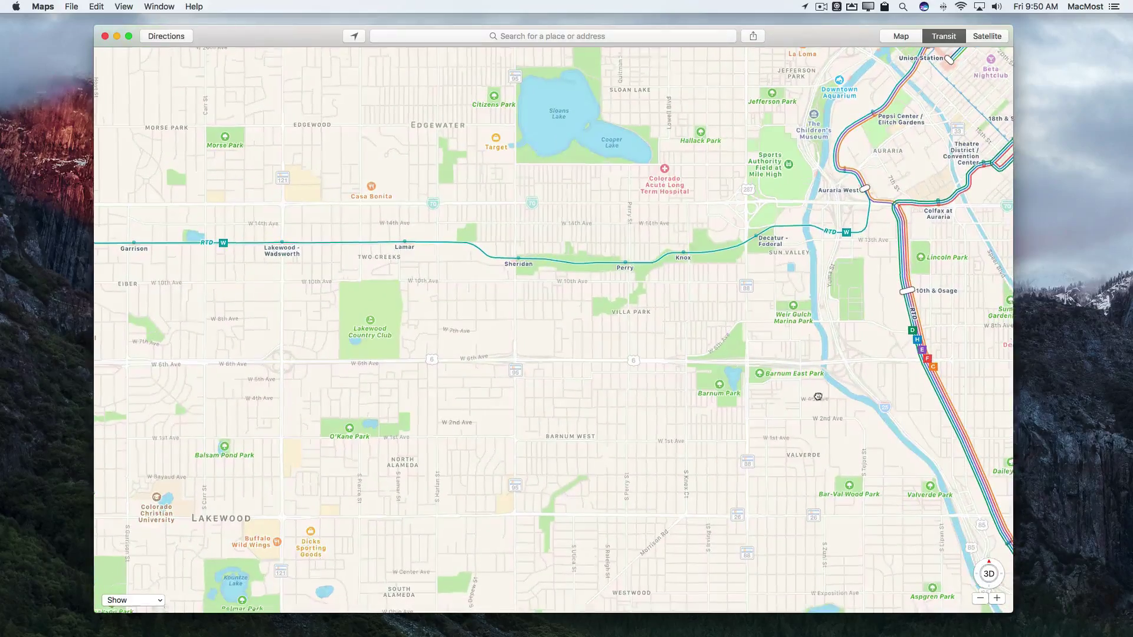
scroll(818, 397, "down", 10)
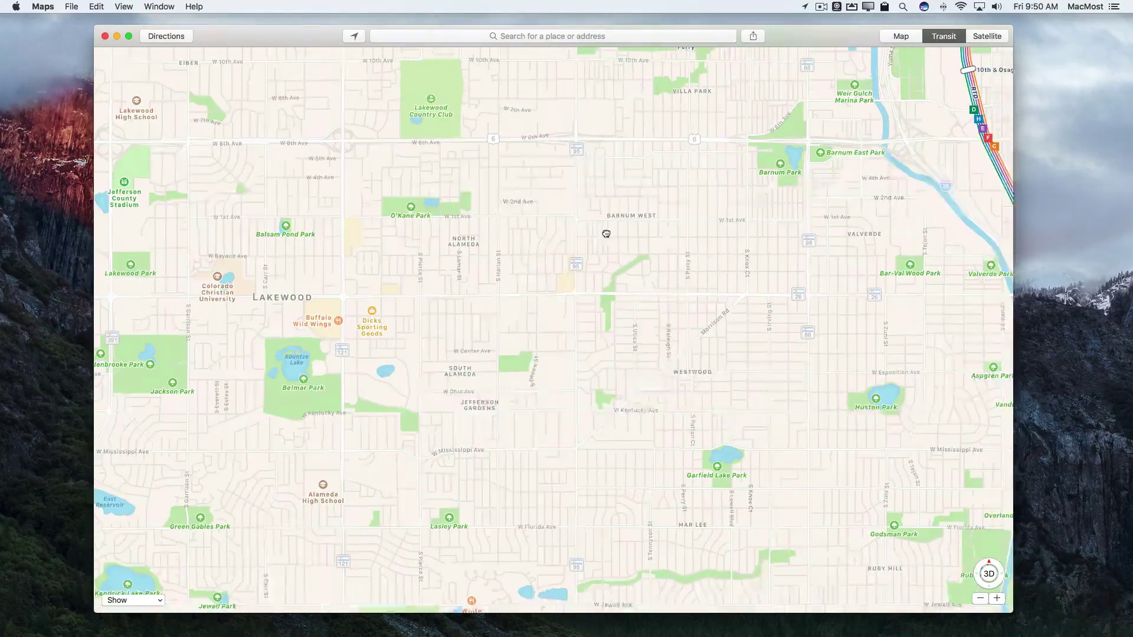
left_click_drag(607, 233, 633, 238)
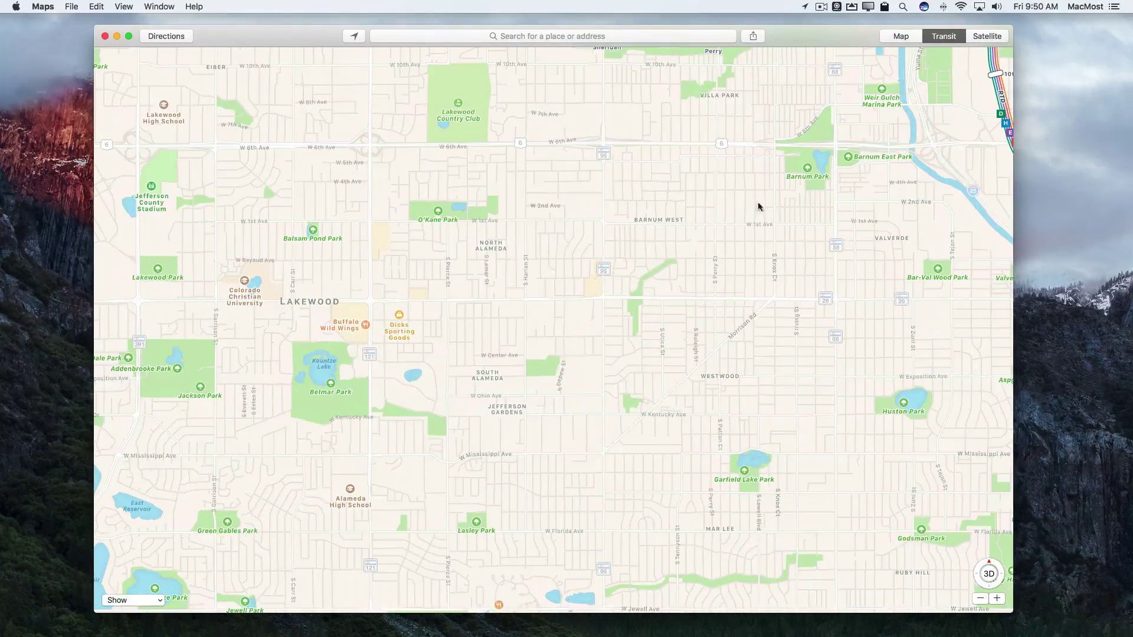
left_click_drag(478, 306, 888, 245)
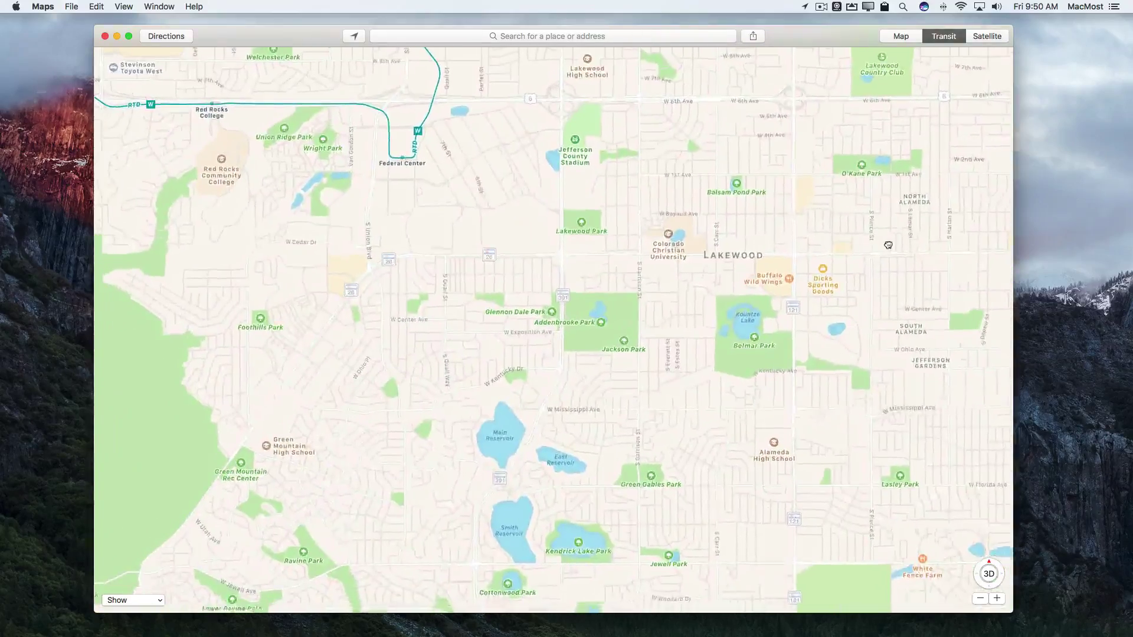
scroll(854, 307, "left", 10)
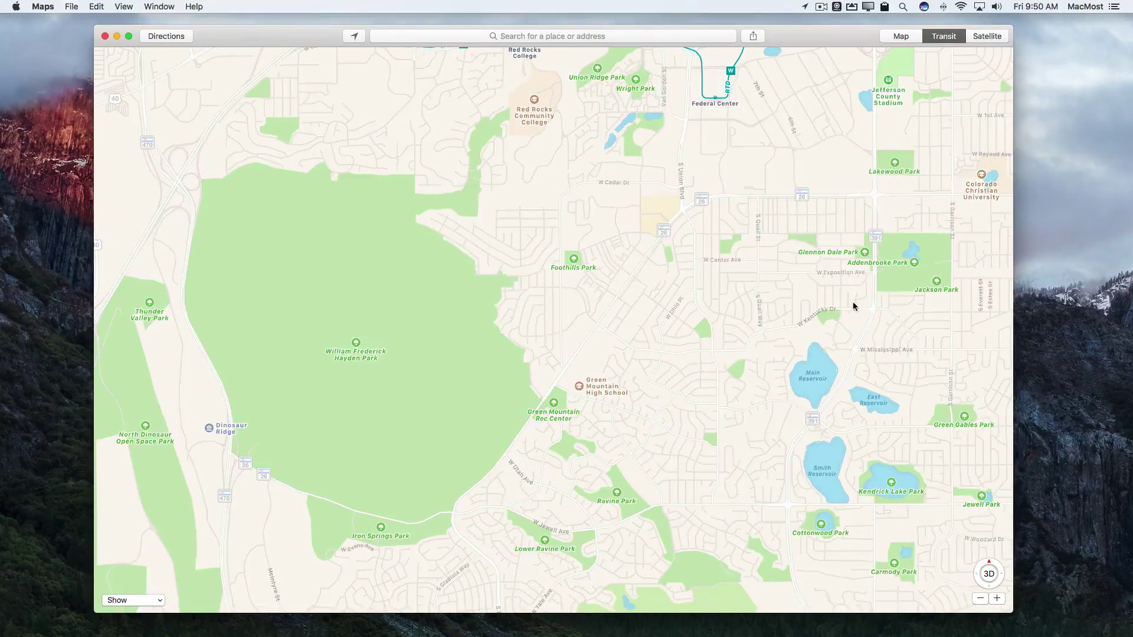
left_click(998, 600)
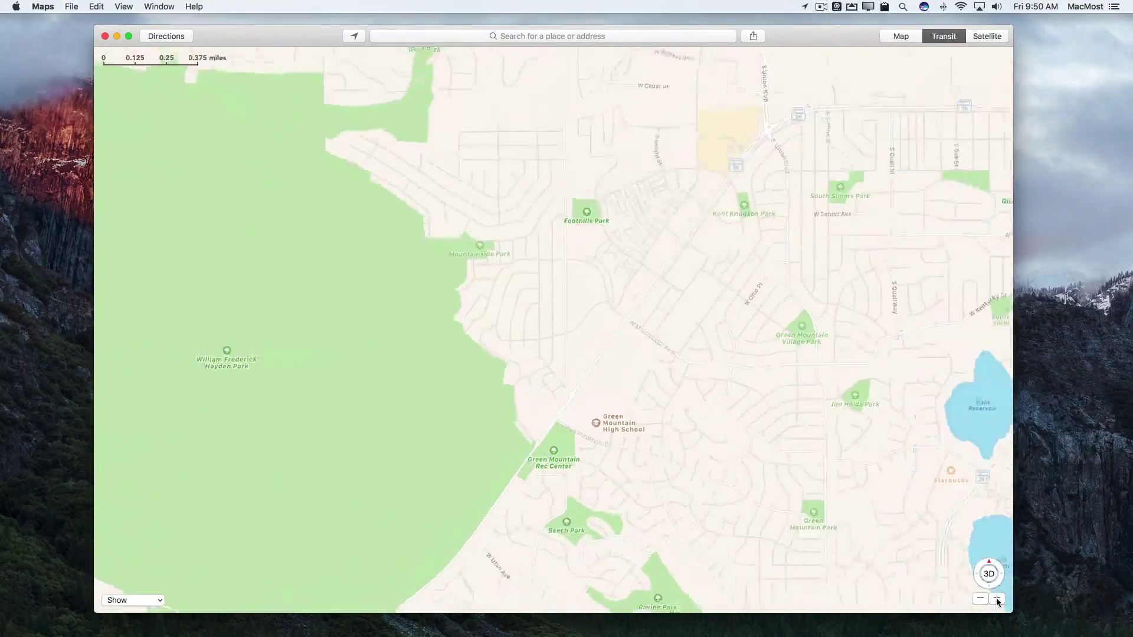
left_click(997, 600)
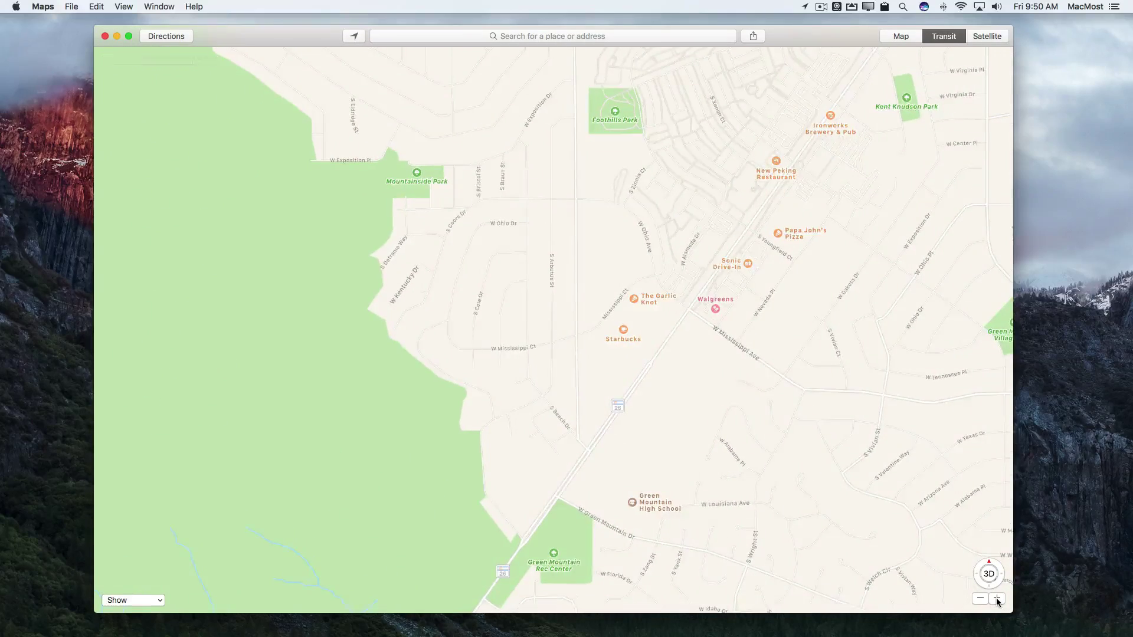
left_click(998, 599)
left_click(997, 599)
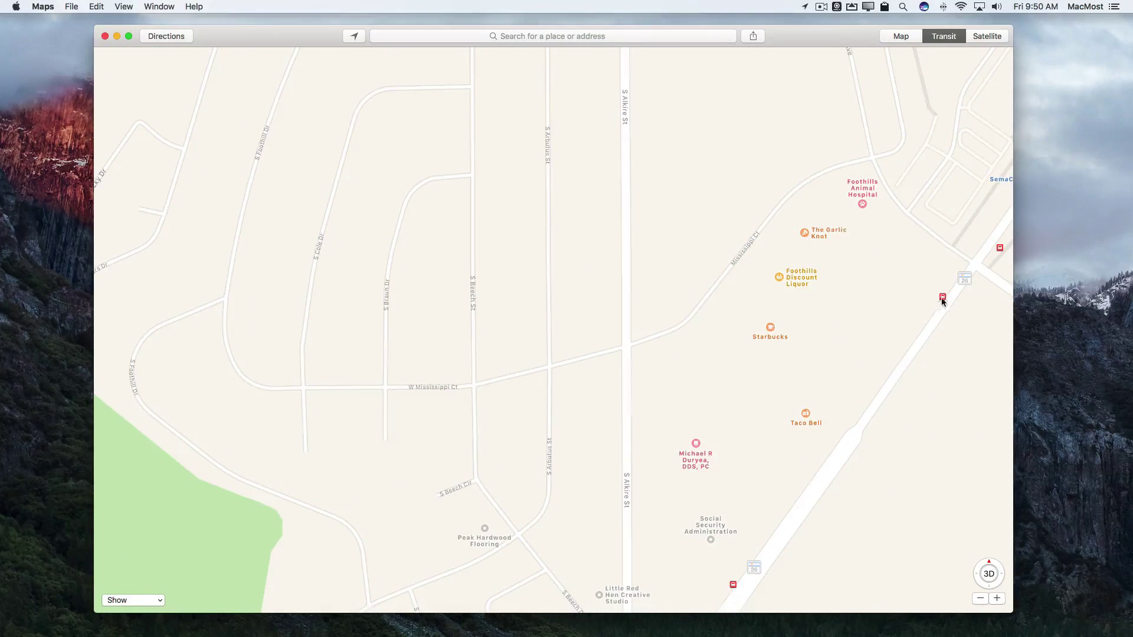
Preview the W Alameda Pkwy & W Ohio Ave stop, then pan north to Longview High School's bus stops.
left_click(944, 299)
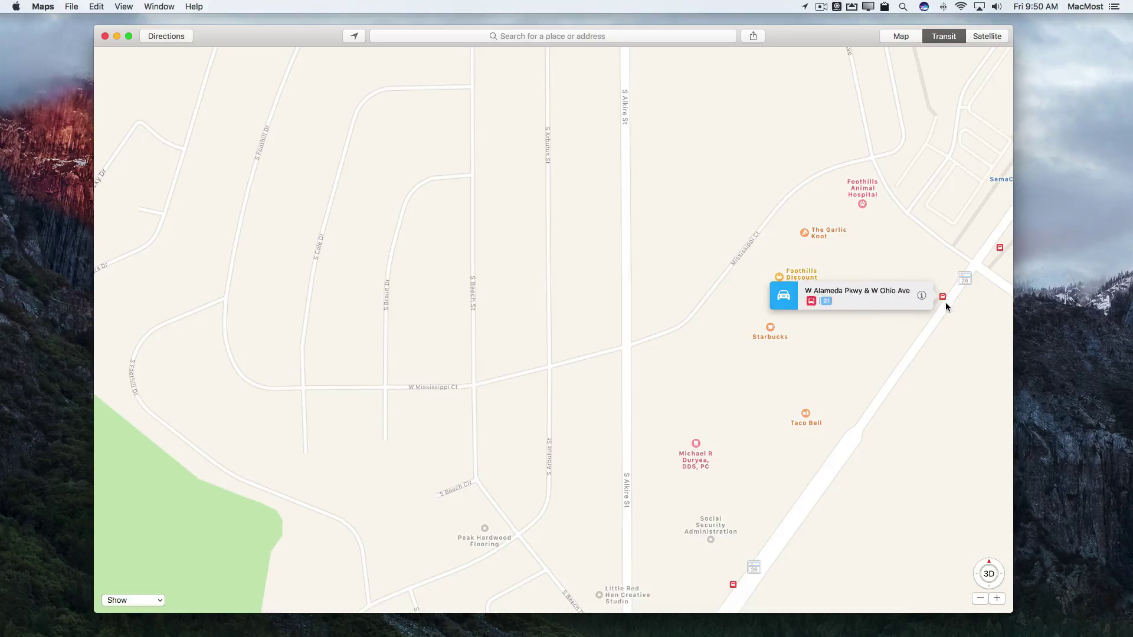
mouse_move(902, 236)
left_mouse_down()
mouse_move(757, 406)
mouse_move(784, 501)
left_mouse_up()
mouse_move(693, 253)
left_mouse_down()
mouse_move(718, 407)
mouse_move(685, 493)
left_mouse_up()
left_click_drag(774, 301, 830, 458)
mouse_move(788, 202)
left_mouse_down()
mouse_move(790, 271)
mouse_move(837, 501)
left_mouse_up()
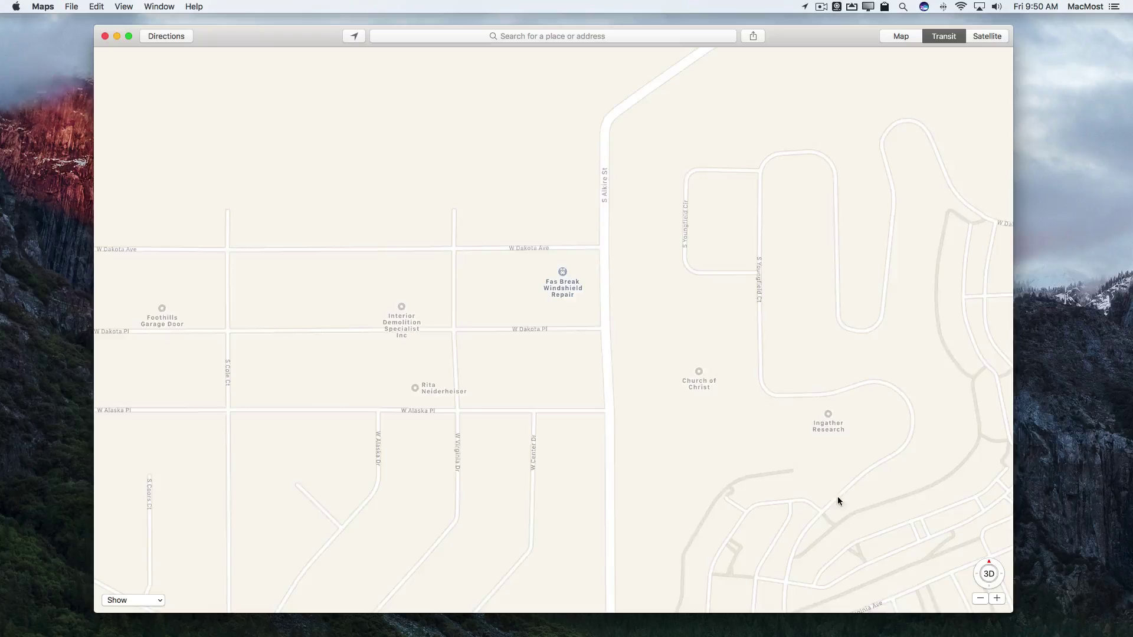
left_click_drag(746, 267, 817, 432)
left_click_drag(851, 278, 839, 323)
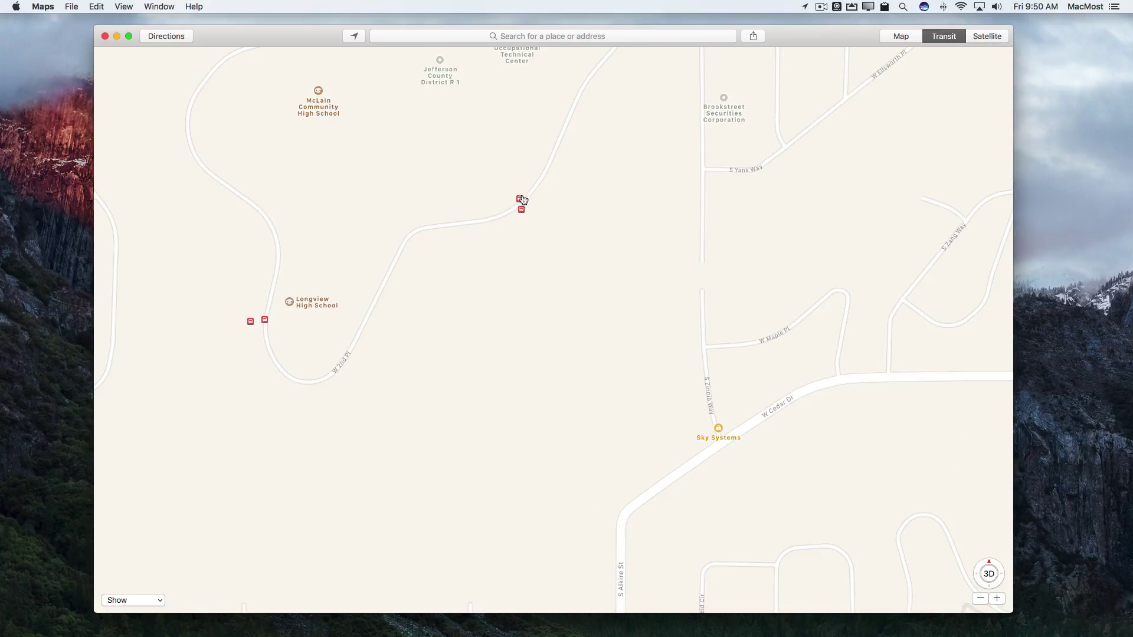
Open the Campus Loop Rd & Warren Tech E stop's details and draw bus route 17.
left_click(521, 211)
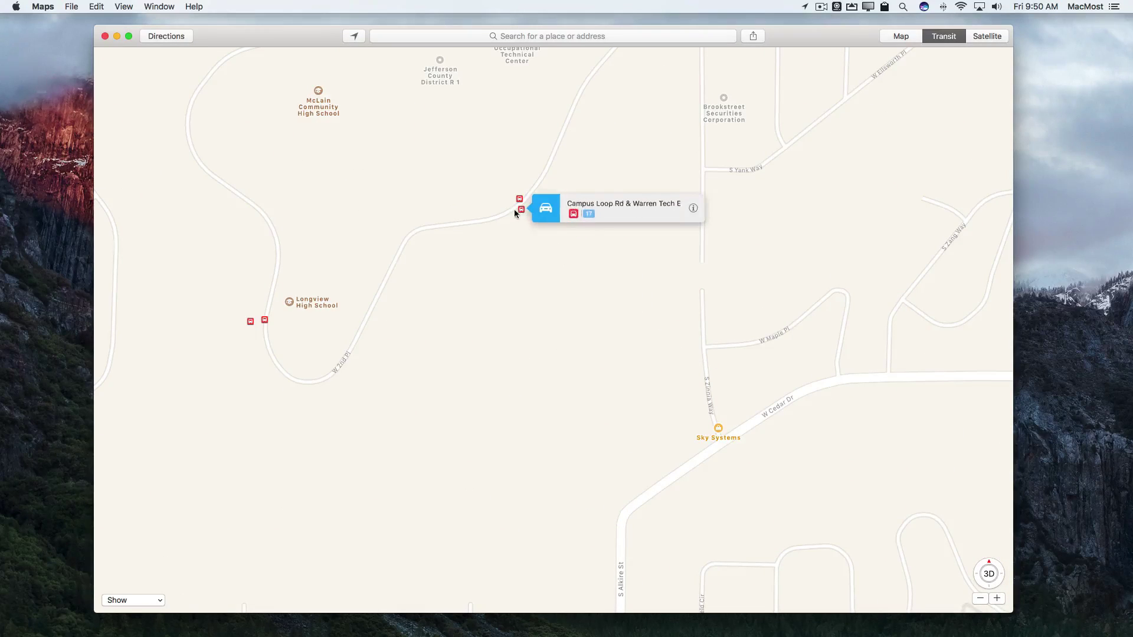
left_click(593, 213)
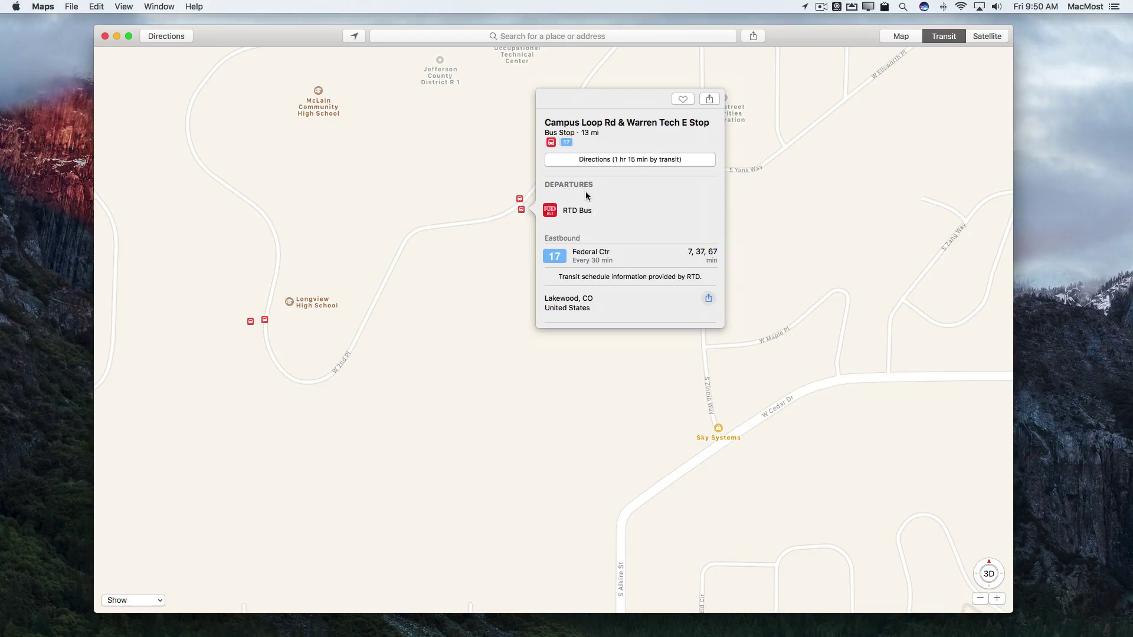
left_click(561, 262)
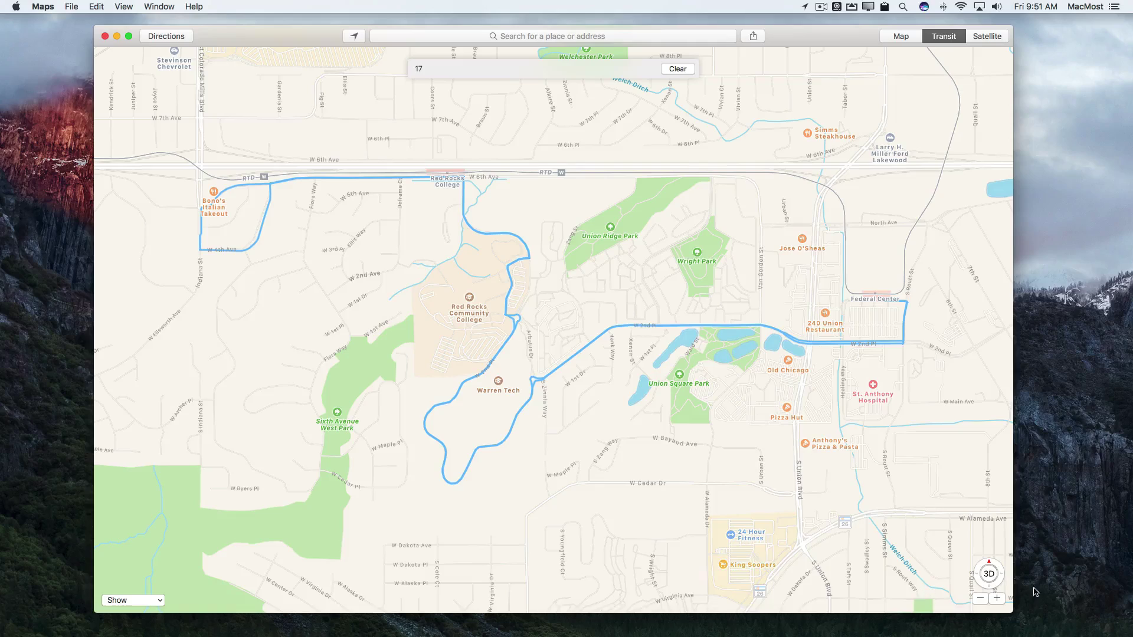
Zoom in and follow route 17 east to Federal Center and back across the Red Rocks campus.
left_click(998, 599)
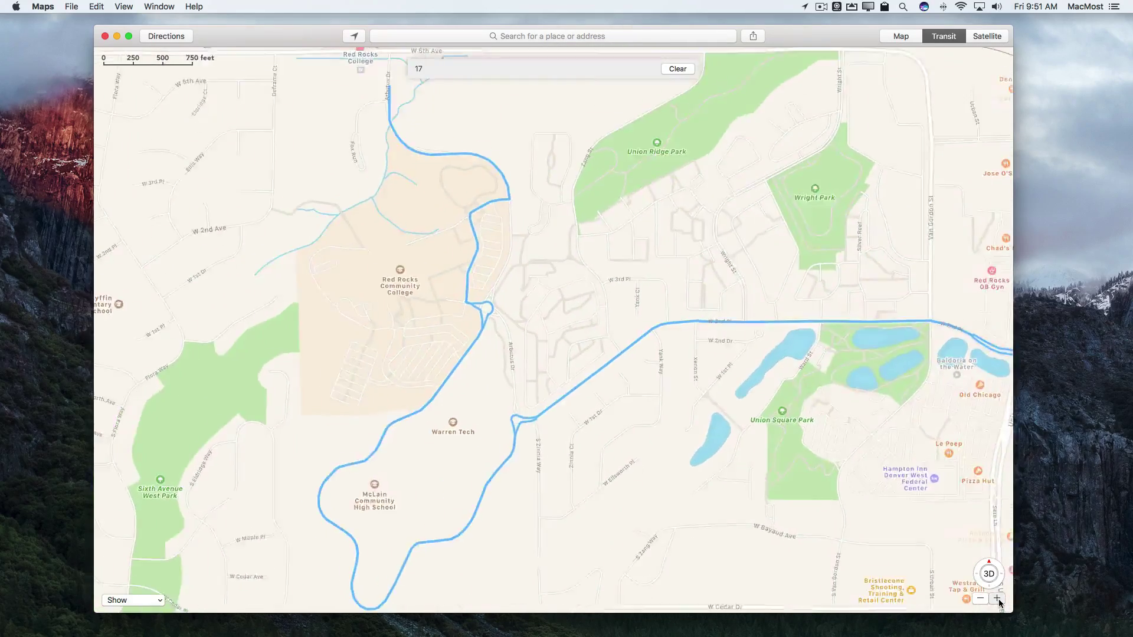
left_click(997, 599)
left_click_drag(848, 352, 419, 405)
left_click_drag(620, 435, 311, 450)
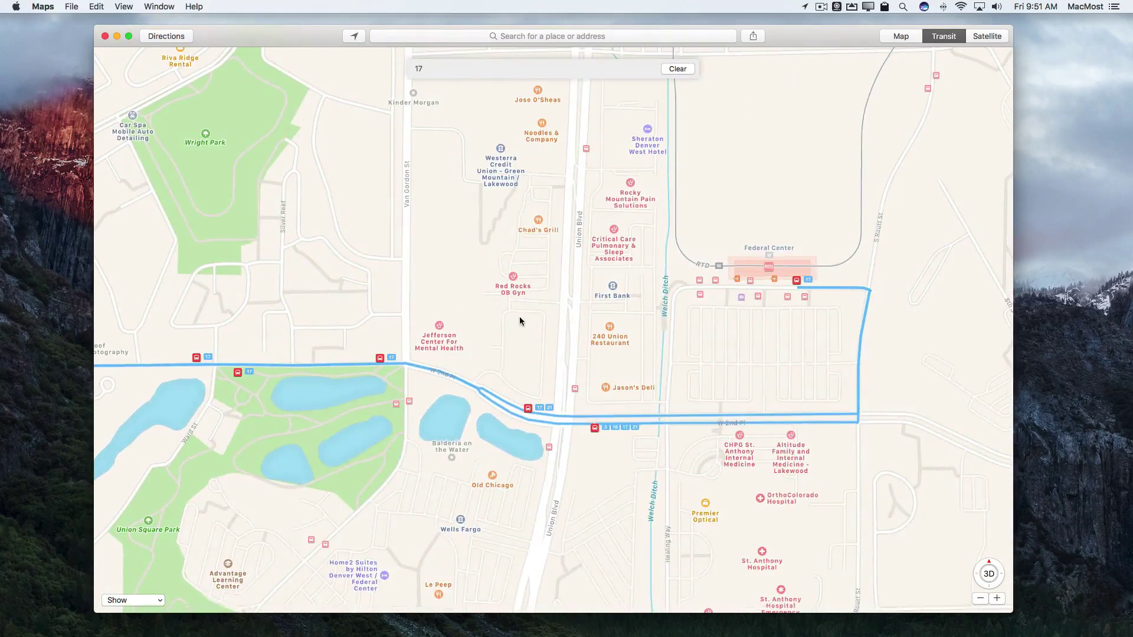
left_click_drag(519, 316, 694, 342)
left_click_drag(539, 298, 799, 362)
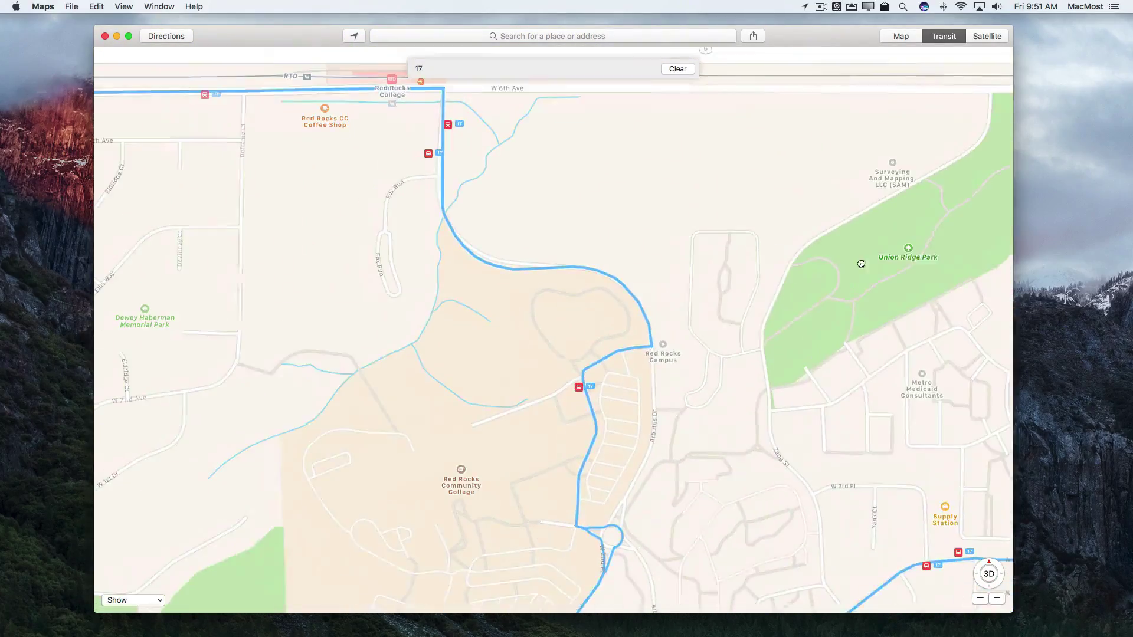
left_click_drag(662, 173, 799, 212)
mouse_move(454, 258)
left_mouse_down()
mouse_move(493, 197)
mouse_move(535, 51)
left_mouse_up()
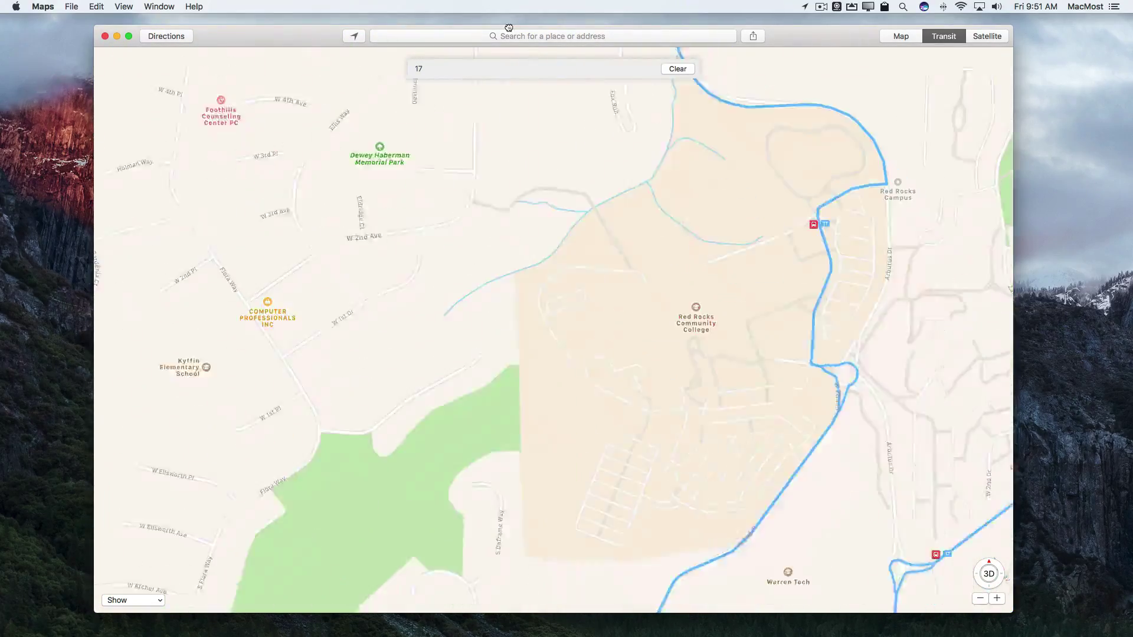
Open the Campus Loop Rd & Warren Tech W Stop card with route 17 departures.
left_click_drag(583, 271, 535, 218)
scroll(553, 352, "down", 10)
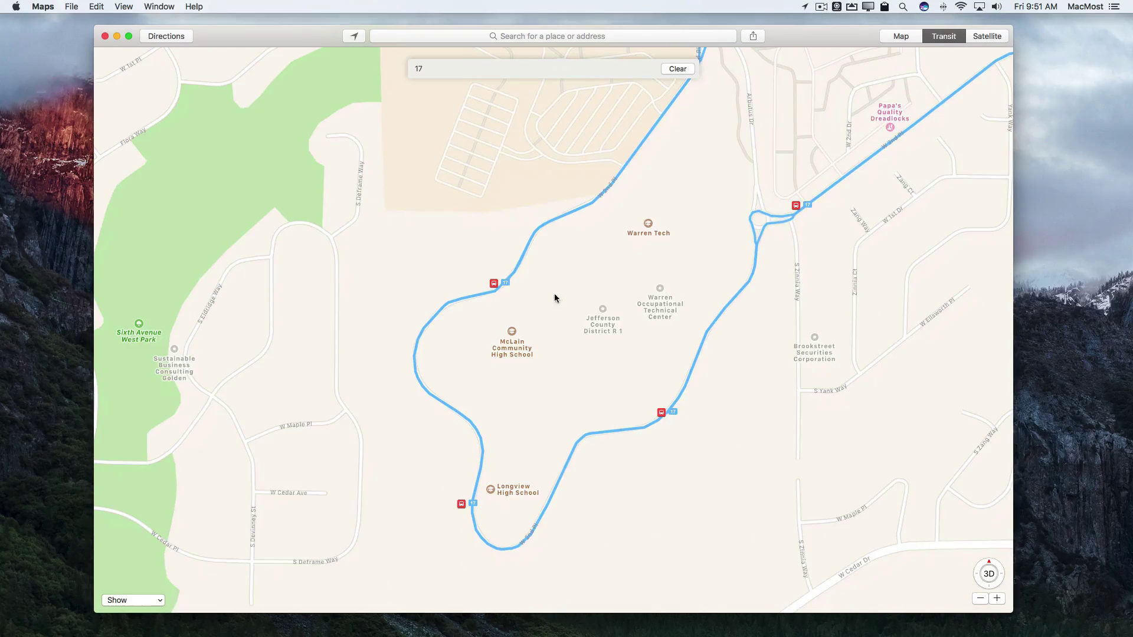
left_click(494, 284)
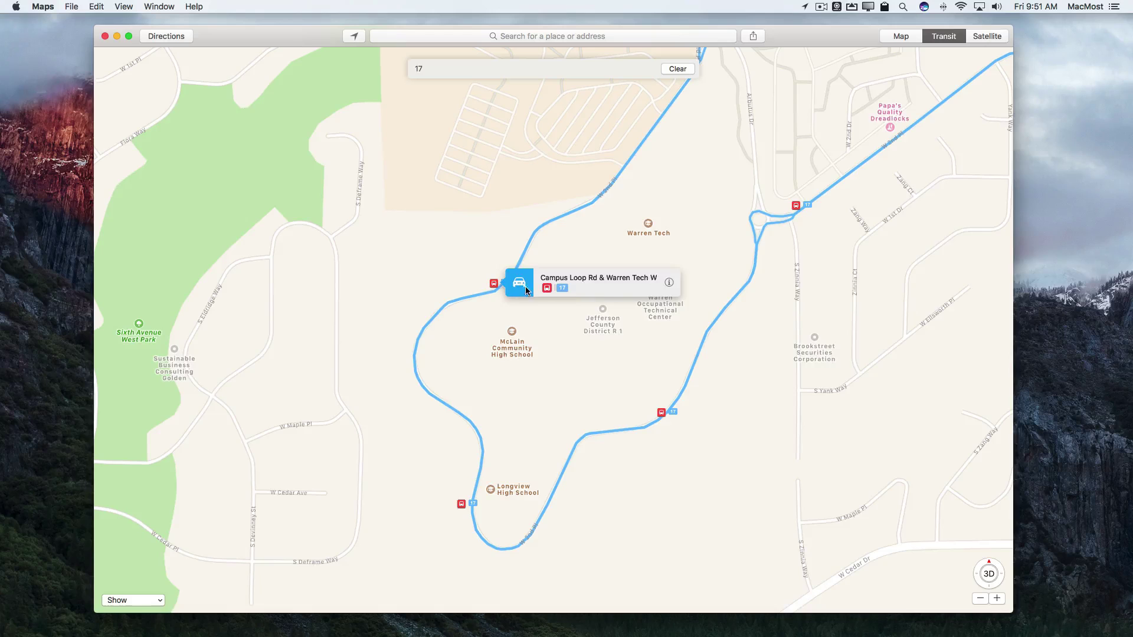
left_click(604, 284)
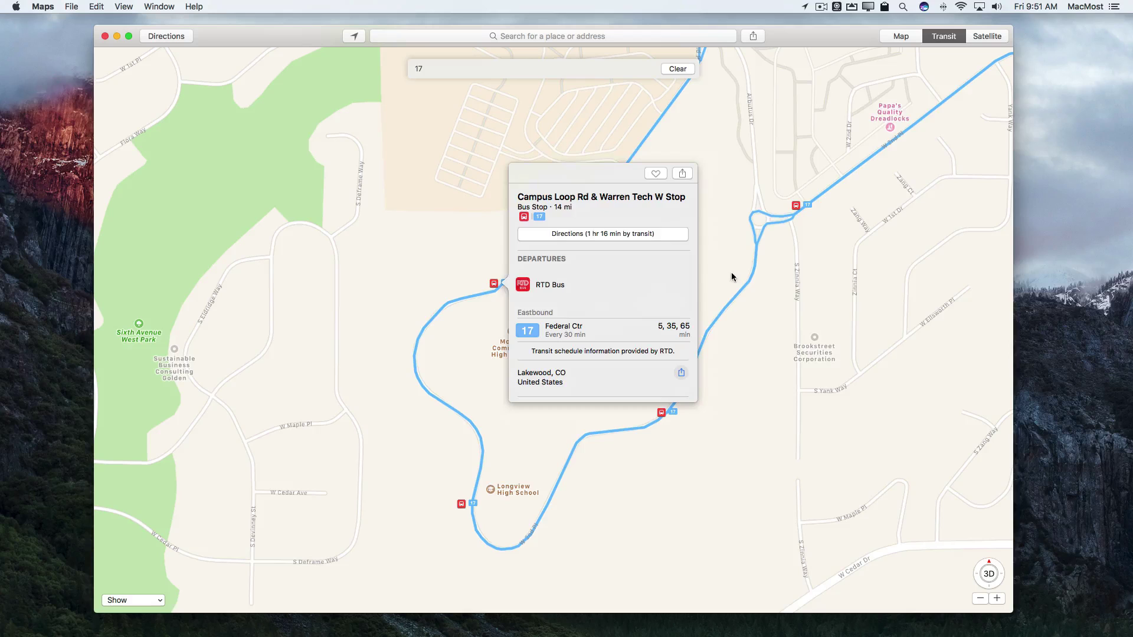
Close the stop card, clear route 17, and zoom out to a wider view.
left_click(853, 364)
left_click(677, 69)
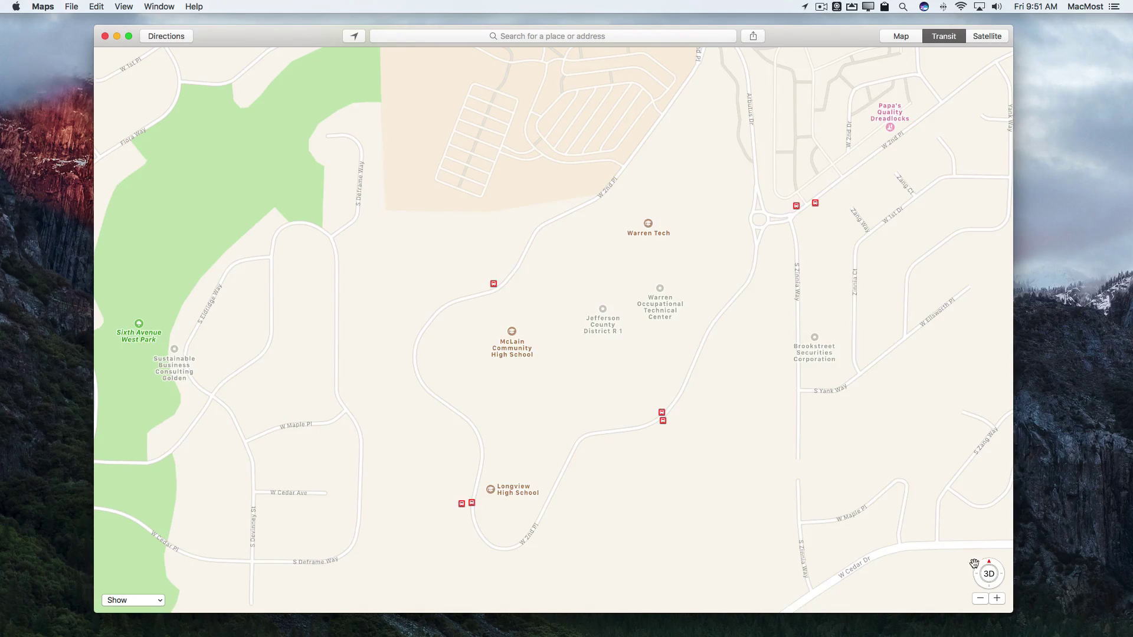
left_click(981, 598)
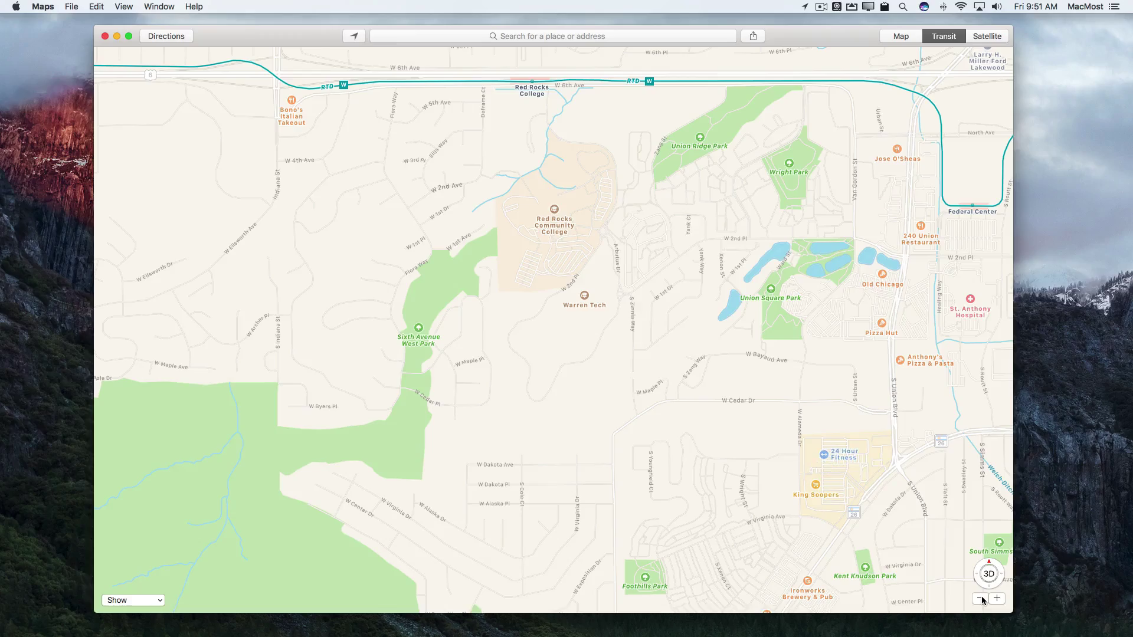
scroll(917, 540, "down", 5)
scroll(916, 540, "right", 5)
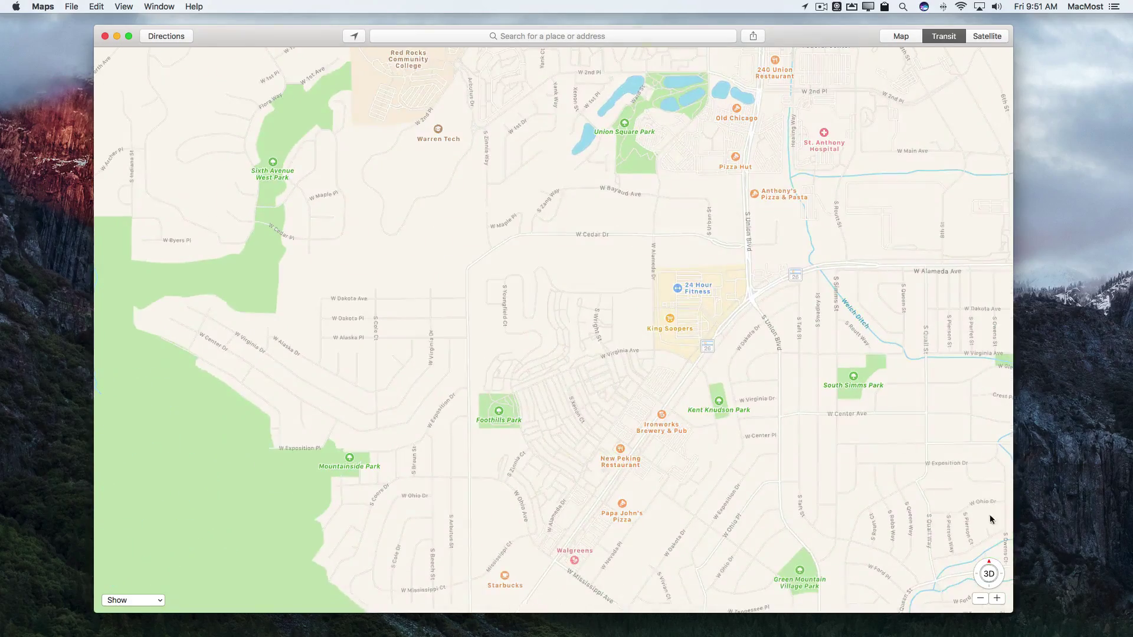
Zoom in on the Alameda area and preview the S Xenon Ct & W Alameda Dr bus stop.
left_click(997, 599)
left_click(997, 598)
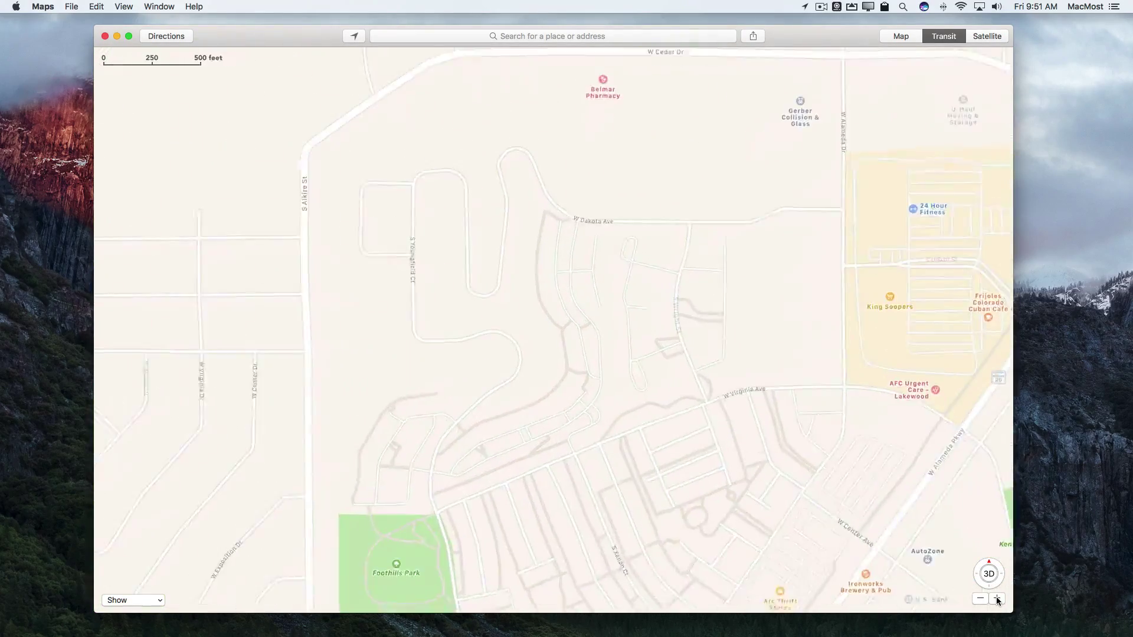
scroll(632, 193, "down", 10)
scroll(631, 194, "right", 8)
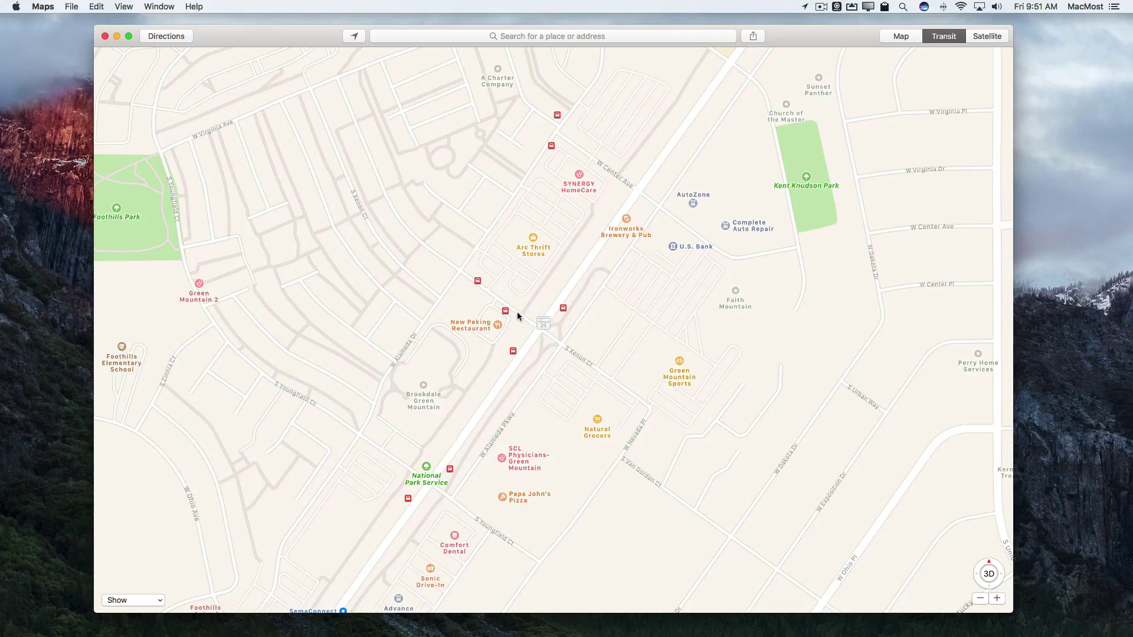
left_click(508, 313)
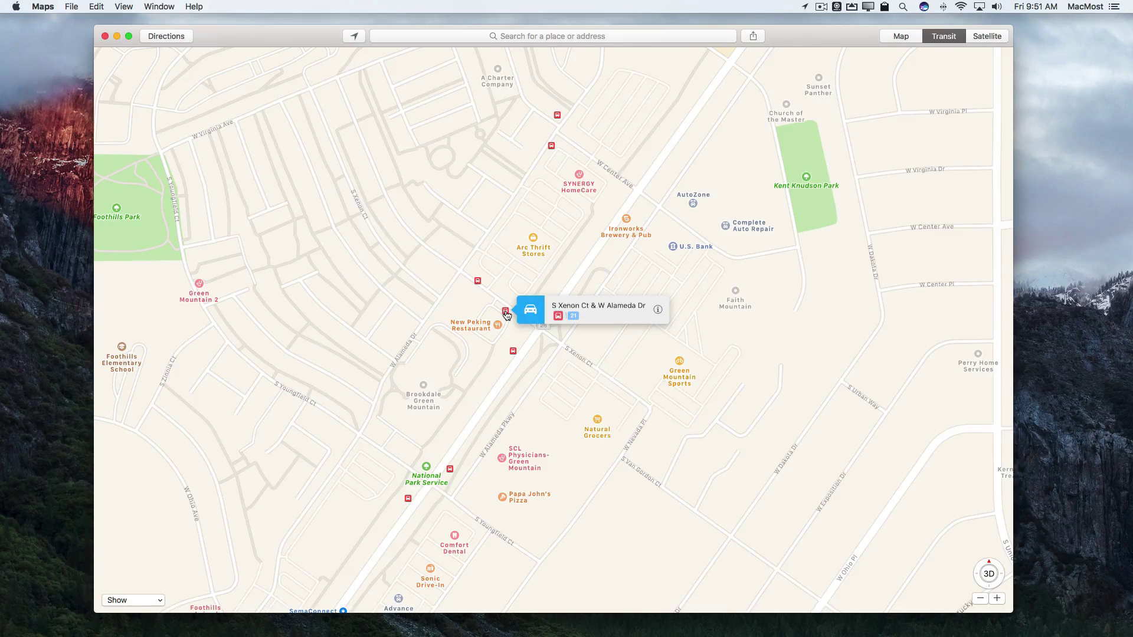